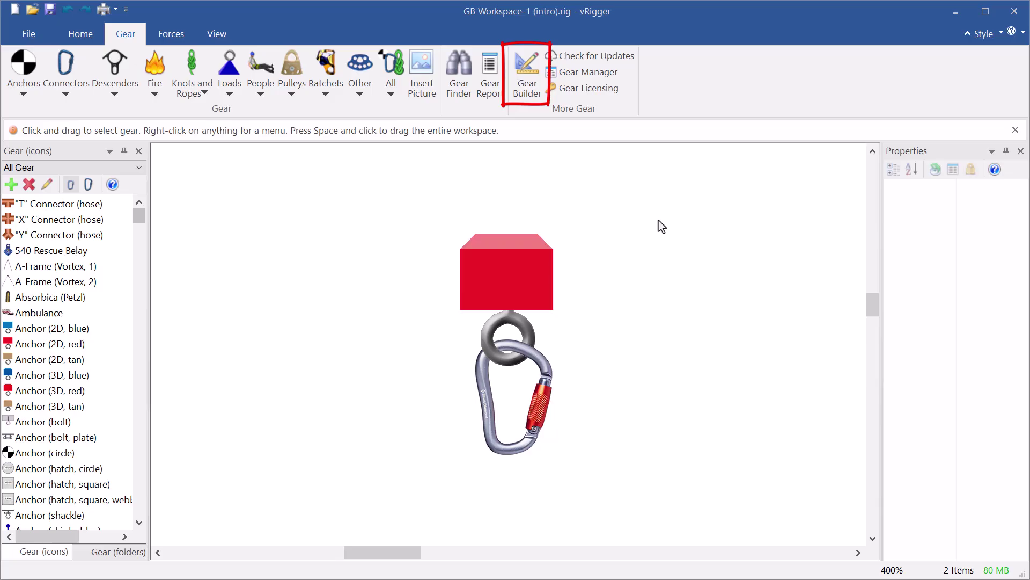
Step: Open Gear Builder on the 540 Rescue Belay and scroll the gear file list down to the carabiners
{"action": "left_click", "coordinate": [527, 75]}
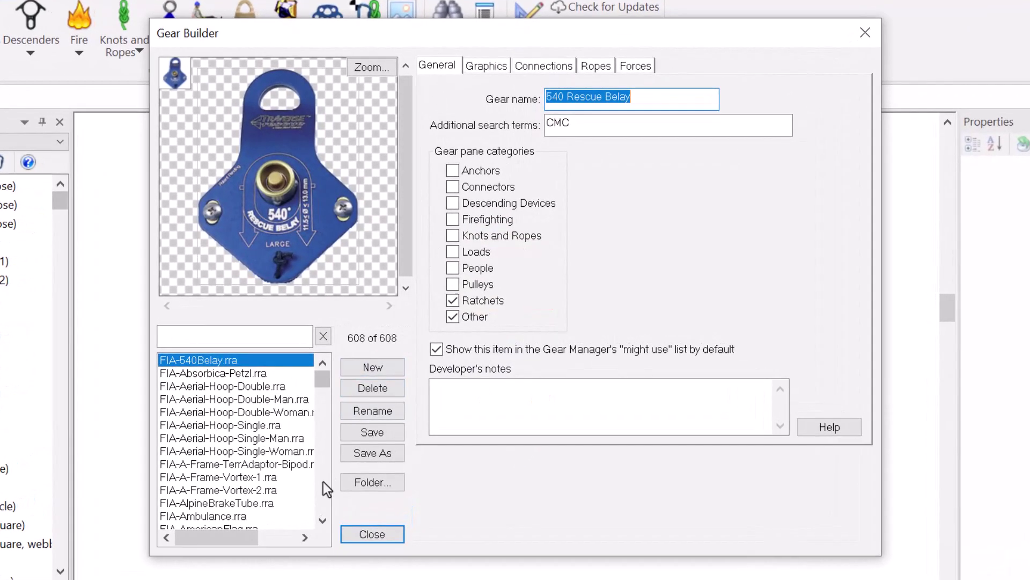
{"action": "left_click", "coordinate": [322, 520]}
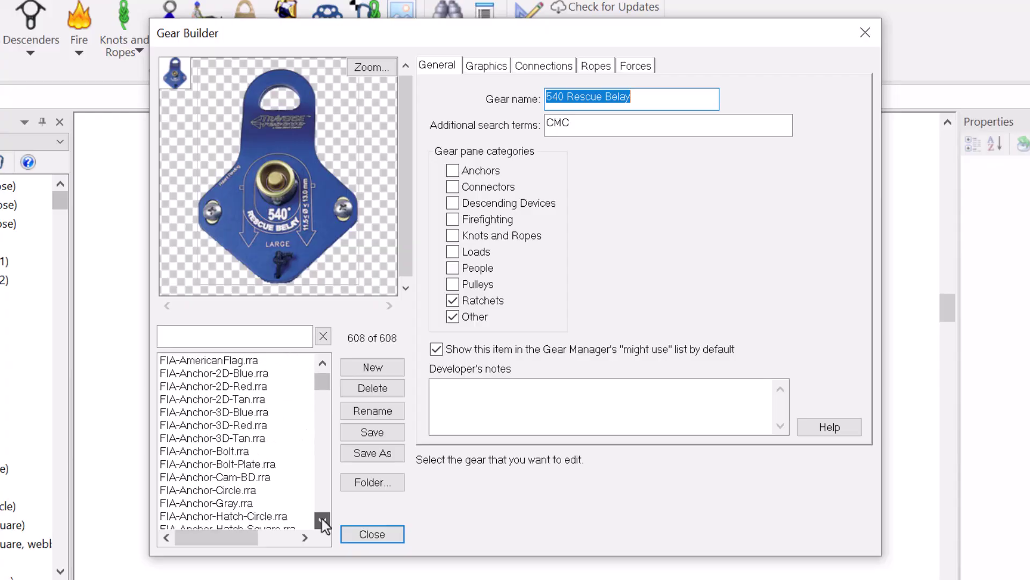
{"action": "left_click_drag", "start_coordinate": [322, 520], "coordinate": [322, 519]}
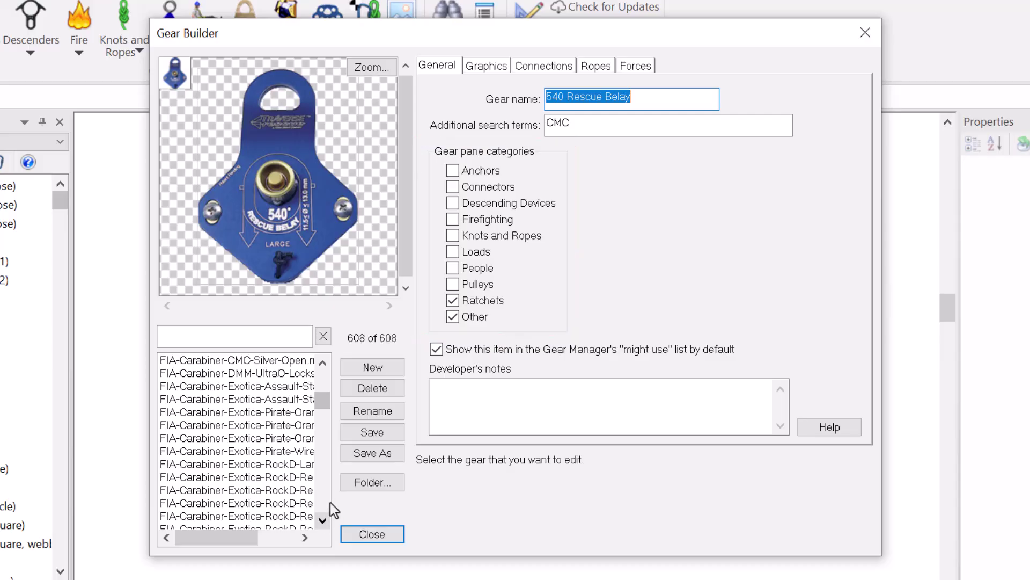
Step: Review the belay's Graphics, Connections, Ropes and Forces settings, enabling Connects to chain
{"action": "left_click", "coordinate": [500, 69]}
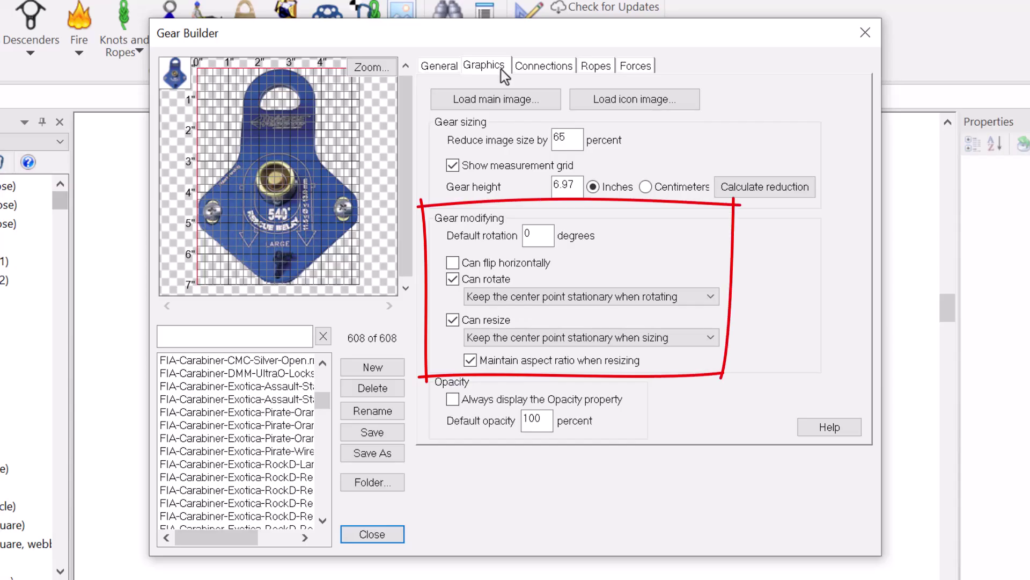
{"action": "left_click", "coordinate": [529, 69]}
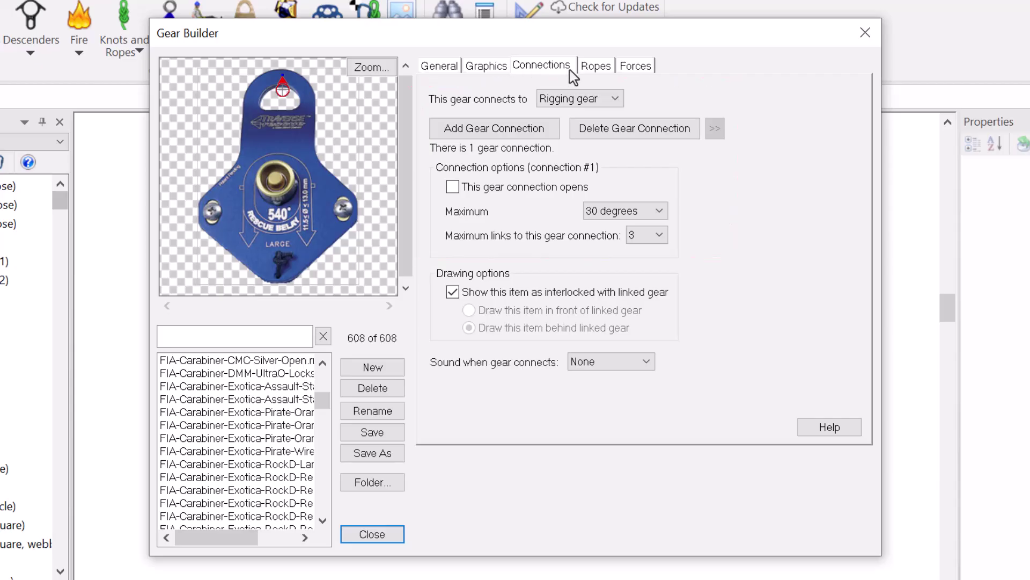
{"action": "left_click", "coordinate": [587, 67]}
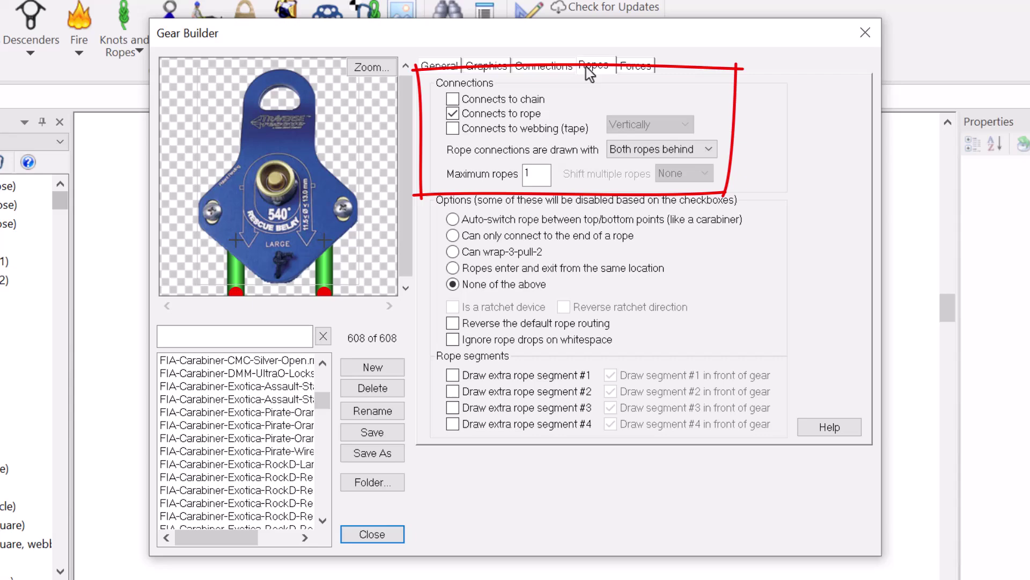
{"action": "left_click", "coordinate": [538, 98]}
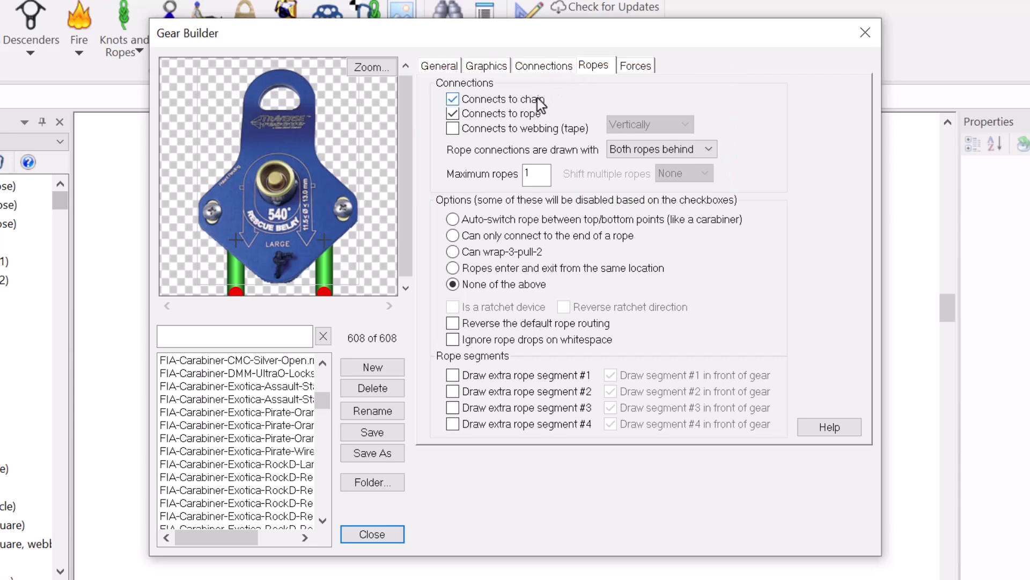
{"action": "left_click", "coordinate": [626, 69]}
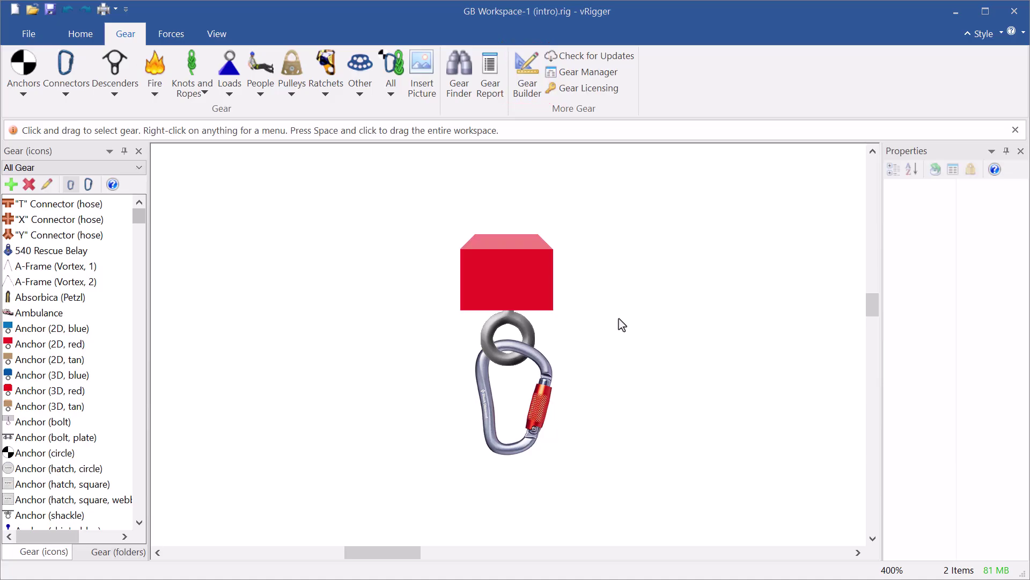
Step: Choose Edit Anchor in Gear Builder from the red anchor's context menu
{"action": "right_click", "coordinate": [537, 281]}
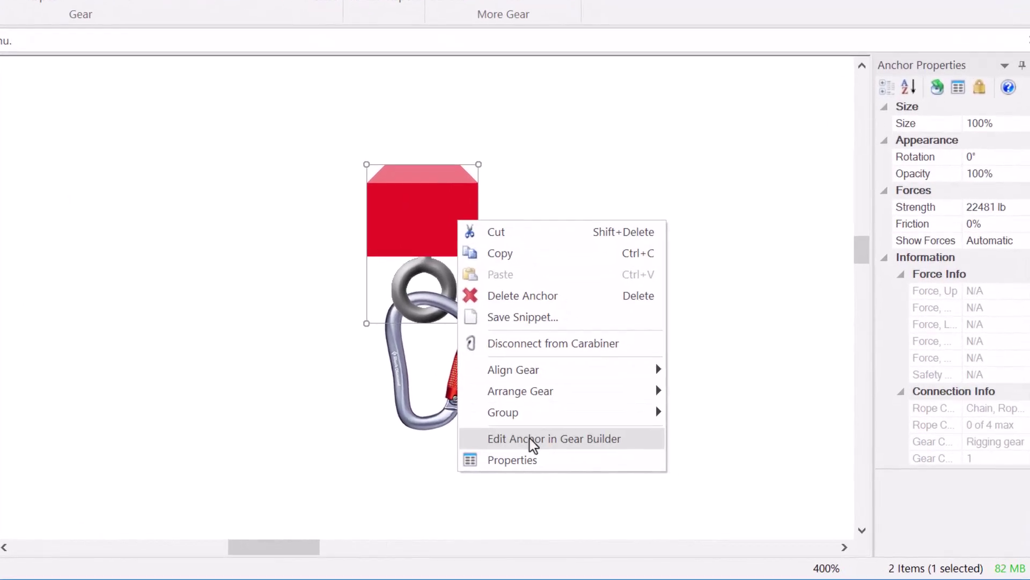
{"action": "left_click", "coordinate": [530, 439]}
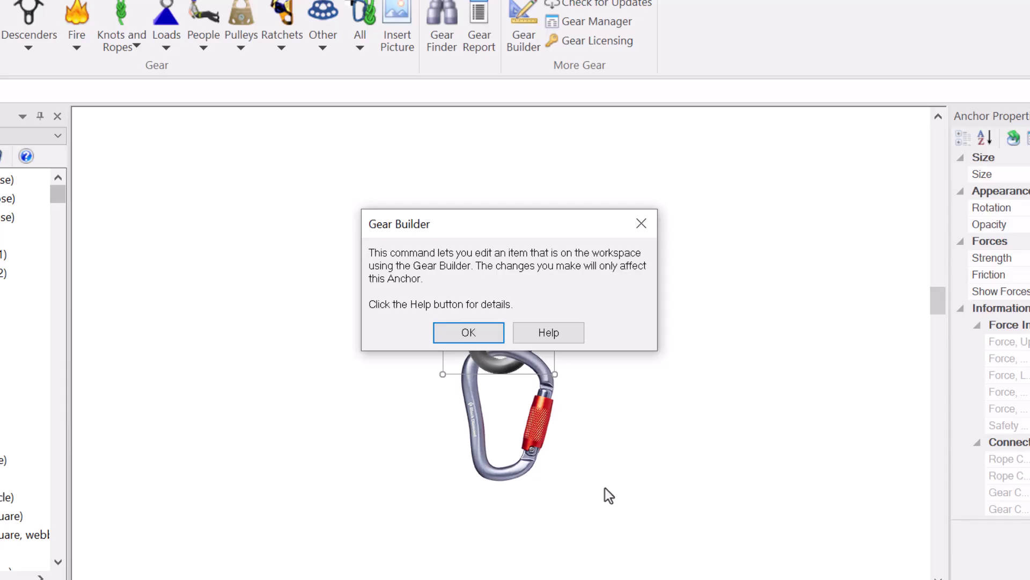
Step: Dismiss the notice, open the red anchor's own editor and view its Graphics sizing settings
{"action": "left_click", "coordinate": [491, 331]}
{"action": "double_click", "coordinate": [494, 334]}
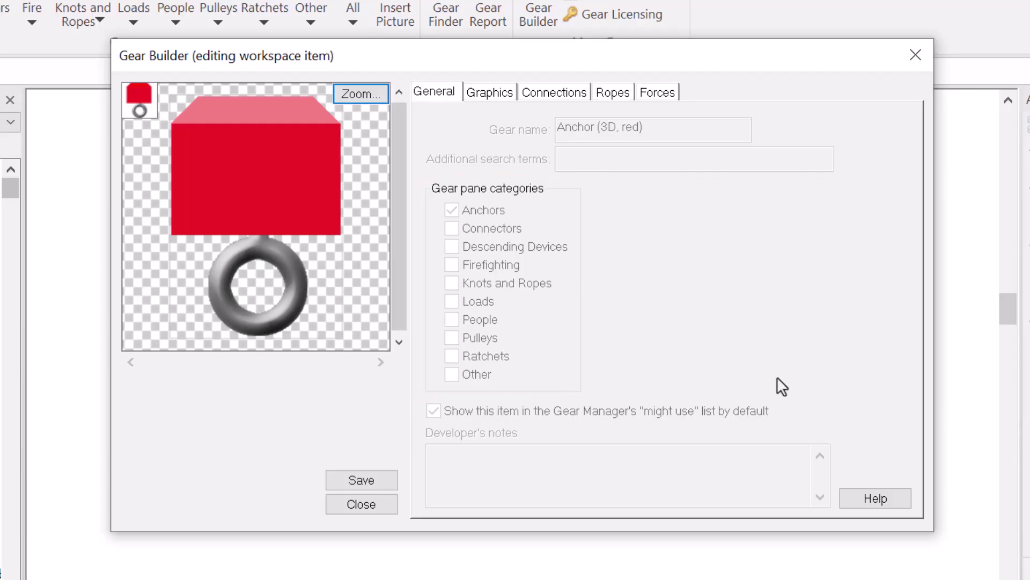
{"action": "left_click", "coordinate": [483, 91]}
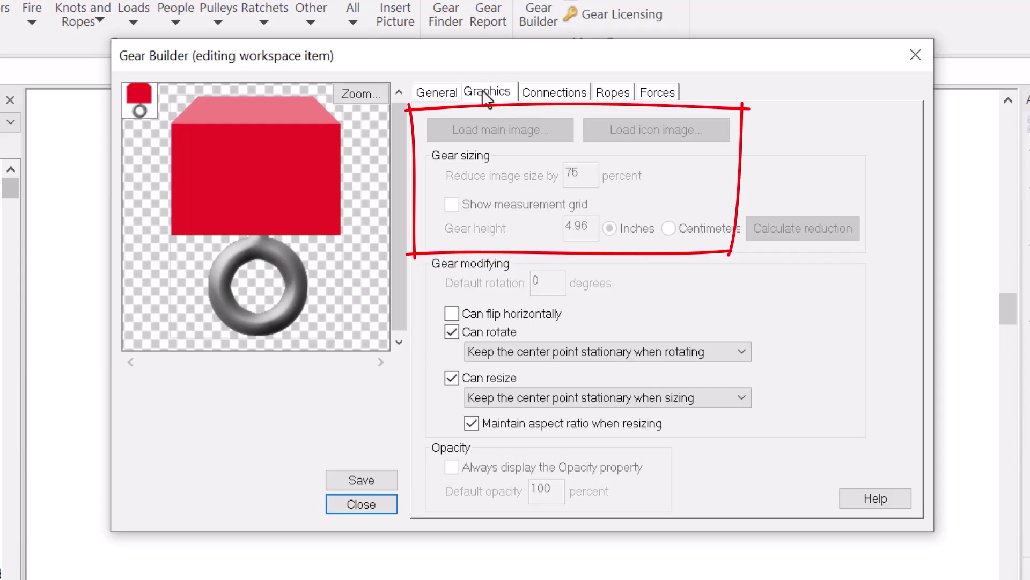
Step: Add a second gear connection on the anchor ring and allow up to 4 links on connection #1
{"action": "left_click", "coordinate": [530, 91]}
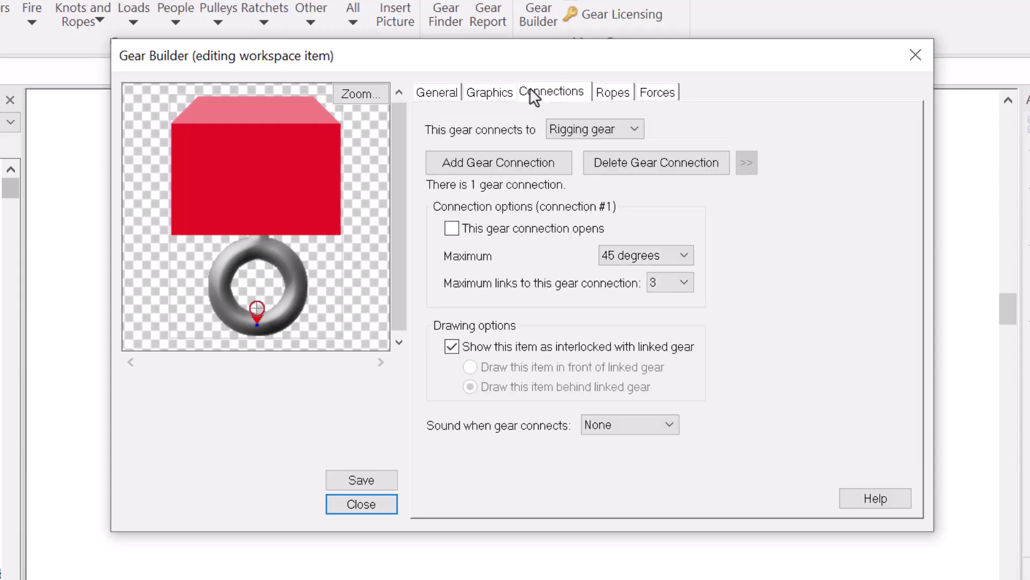
{"action": "left_click", "coordinate": [499, 164]}
{"action": "left_click_drag", "start_coordinate": [271, 200], "coordinate": [232, 285]}
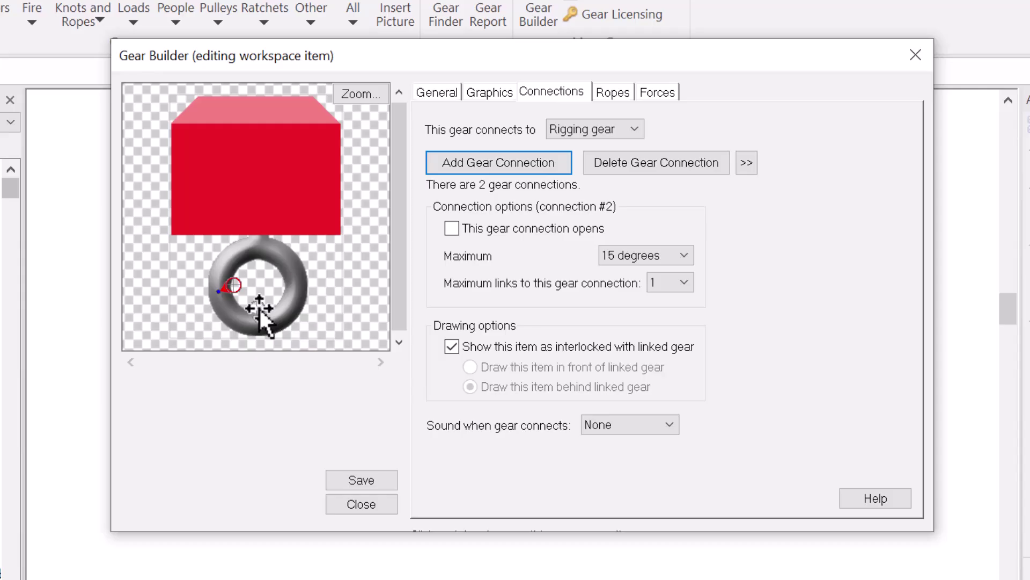
{"action": "left_click", "coordinate": [258, 308]}
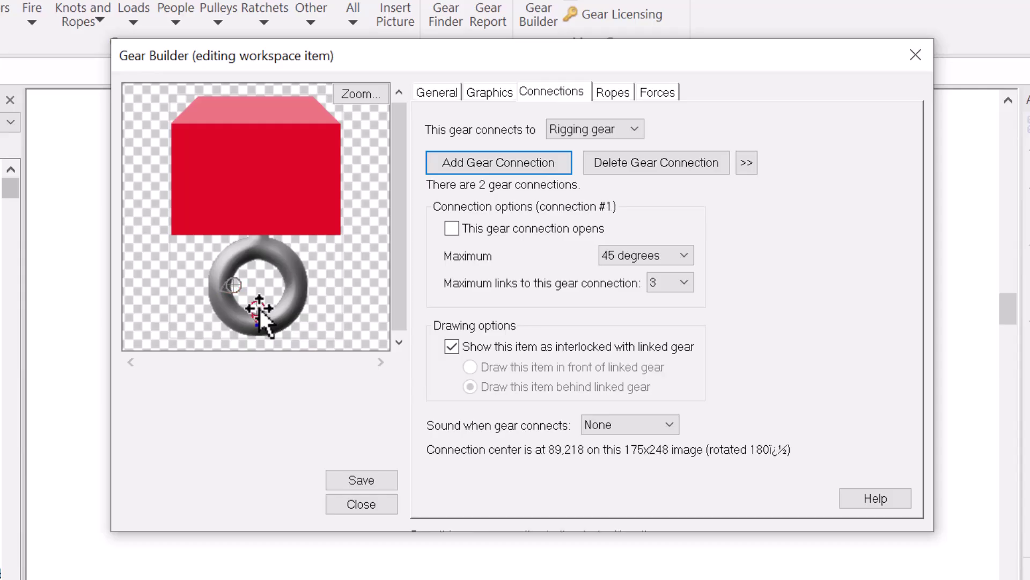
{"action": "left_click", "coordinate": [683, 281]}
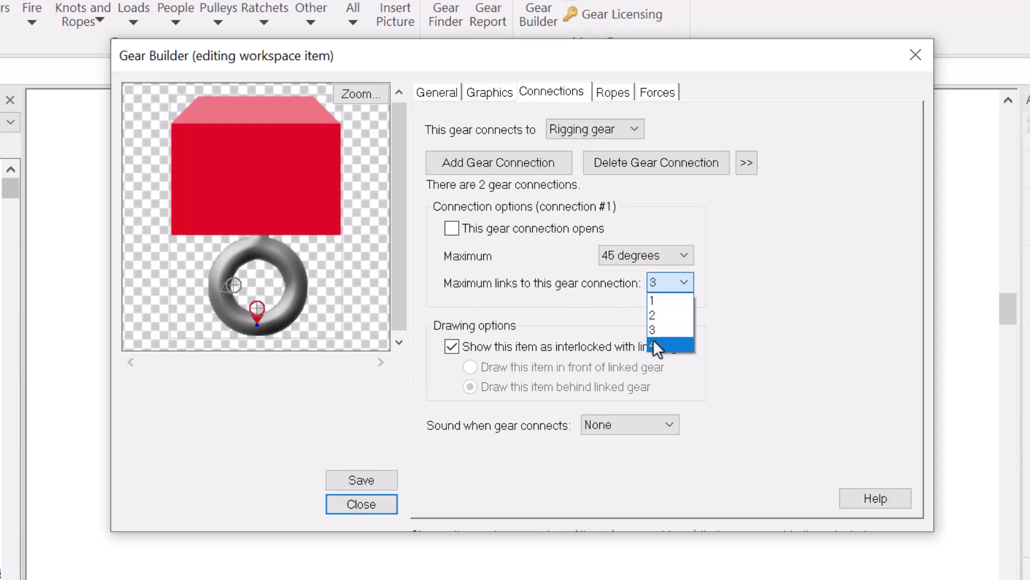
{"action": "left_click", "coordinate": [655, 343]}
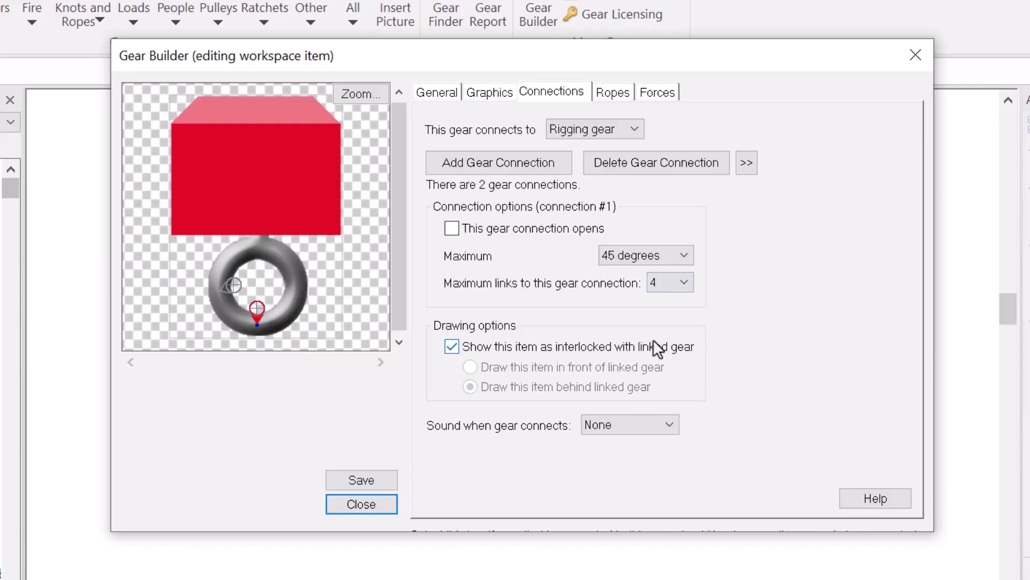
Step: Stop the anchor connecting to chain and webbing, leaving rope only
{"action": "left_click", "coordinate": [607, 102]}
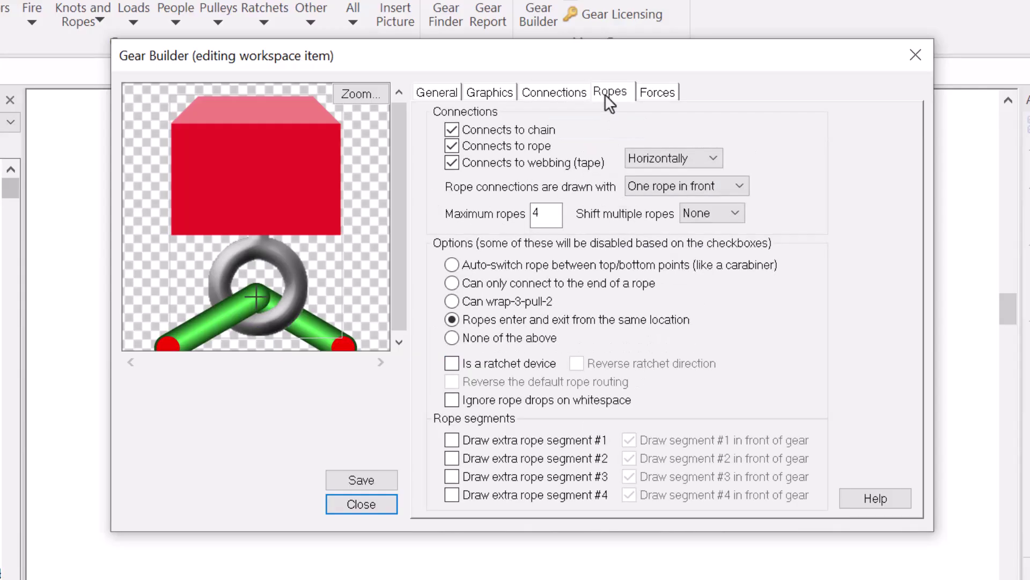
{"action": "left_click", "coordinate": [545, 133]}
{"action": "left_click", "coordinate": [550, 166]}
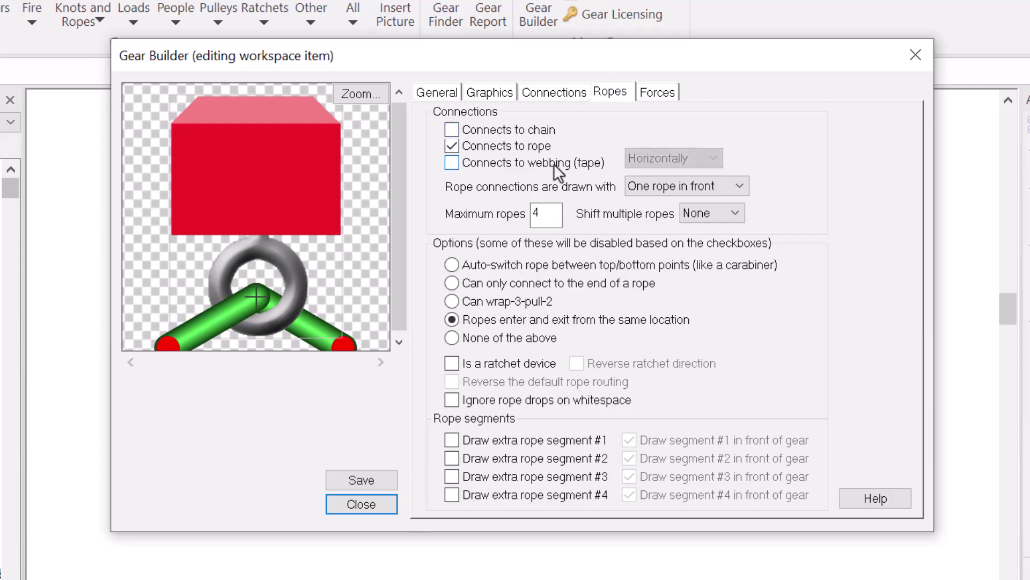
Step: Give the anchor a custom force label positioned beside the ring
{"action": "left_click", "coordinate": [656, 94]}
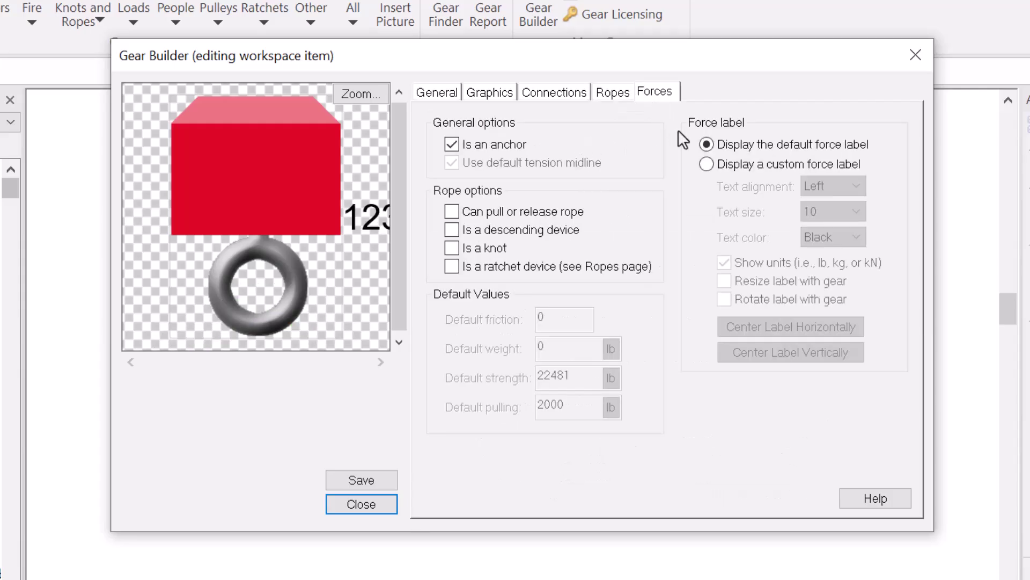
{"action": "left_click", "coordinate": [706, 164]}
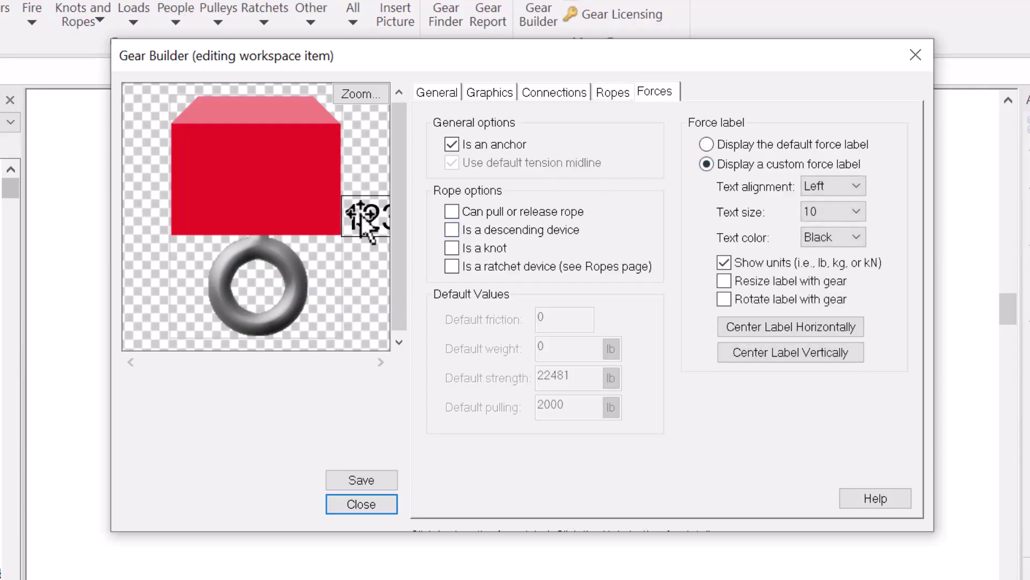
{"action": "left_click_drag", "start_coordinate": [359, 215], "coordinate": [325, 286]}
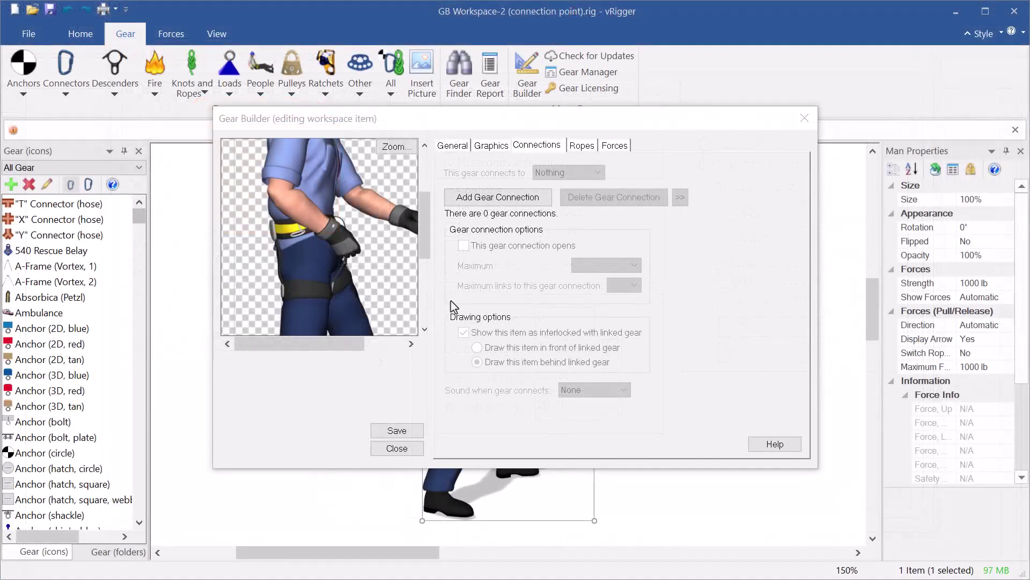
Step: Add a gear connection to the man figure and place it on his belt
{"action": "left_click", "coordinate": [495, 199]}
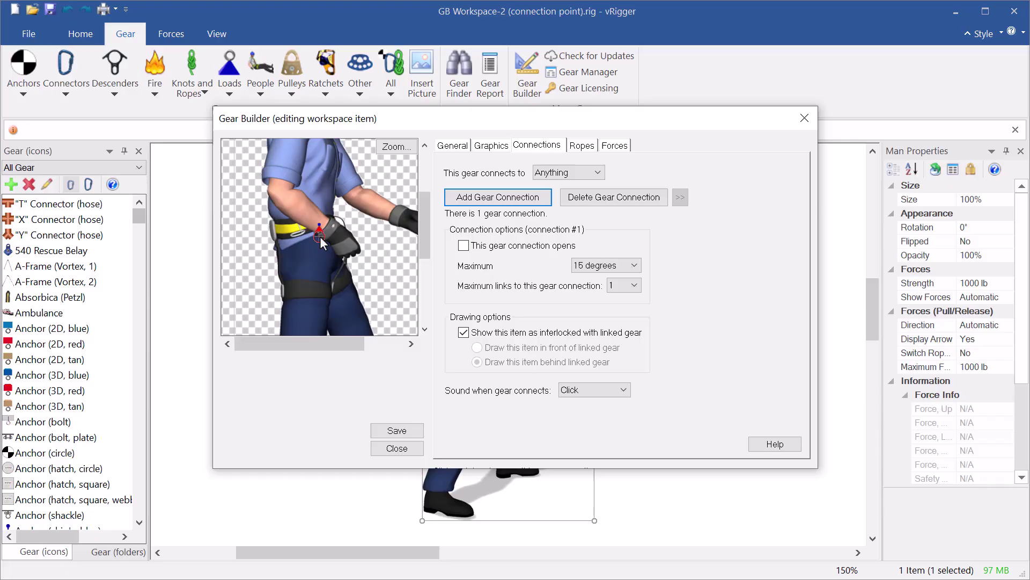
{"action": "left_click_drag", "start_coordinate": [320, 227], "coordinate": [296, 236]}
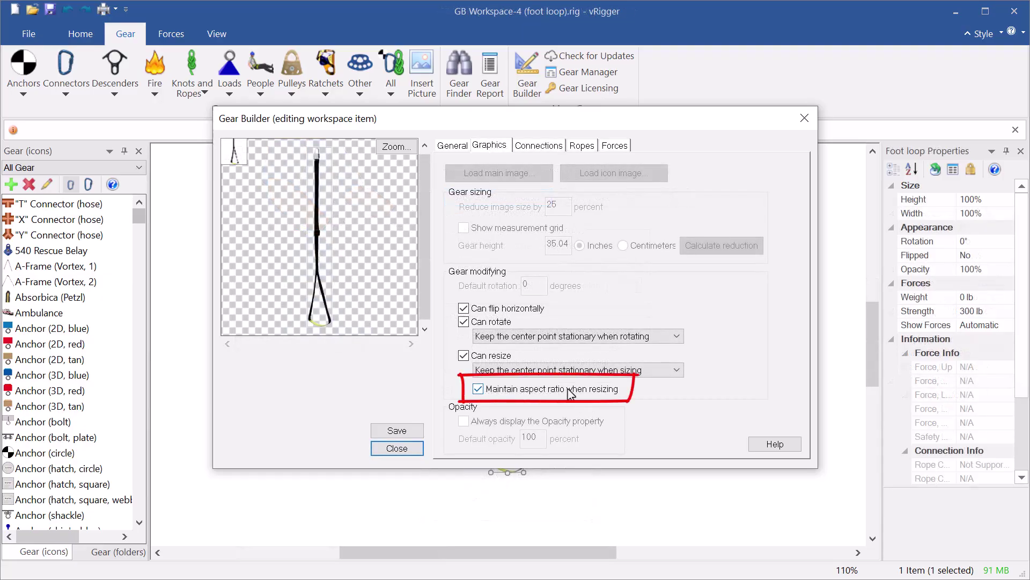
Step: Close and save the foot loop's edits, then narrow the loop to 38% width
{"action": "left_click", "coordinate": [419, 446]}
{"action": "left_click", "coordinate": [453, 332]}
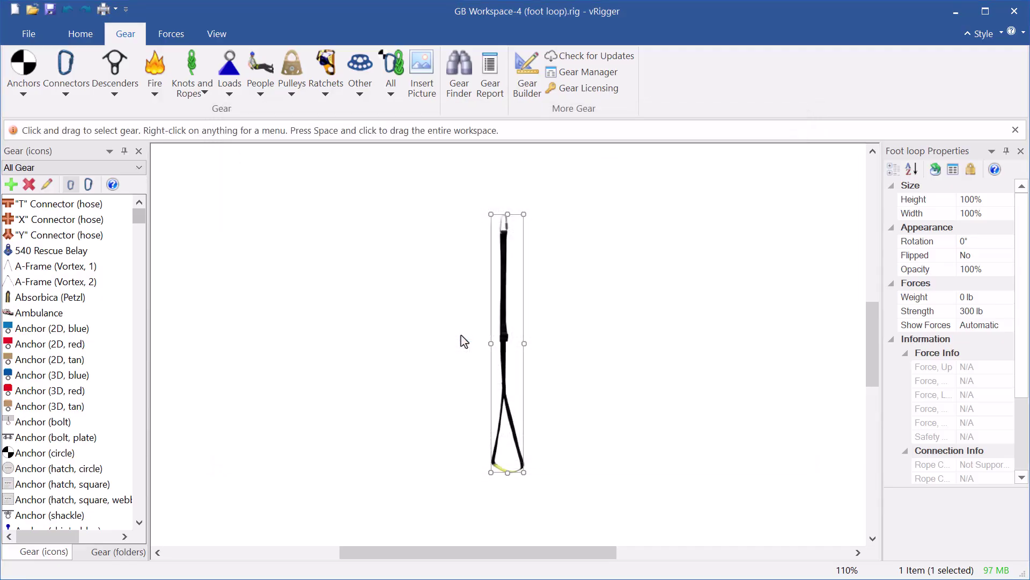
{"action": "left_click_drag", "start_coordinate": [525, 343], "coordinate": [510, 343]}
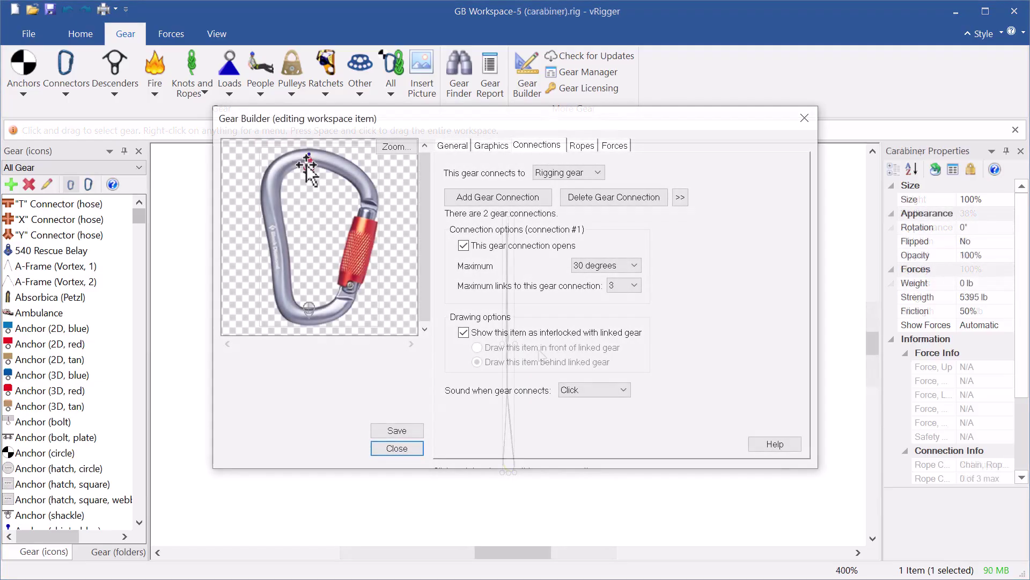
Step: Move carabiner connection #1 down and #2 onto the gate, then clip on the left red carabiner
{"action": "mouse_move", "coordinate": [307, 164]}
{"action": "left_mouse_down"}
{"action": "mouse_move", "coordinate": [291, 243]}
{"action": "mouse_move", "coordinate": [289, 231]}
{"action": "mouse_move", "coordinate": [278, 243]}
{"action": "left_mouse_up"}
{"action": "mouse_move", "coordinate": [309, 308]}
{"action": "left_mouse_down"}
{"action": "mouse_move", "coordinate": [349, 230]}
{"action": "mouse_move", "coordinate": [352, 241]}
{"action": "left_mouse_up"}
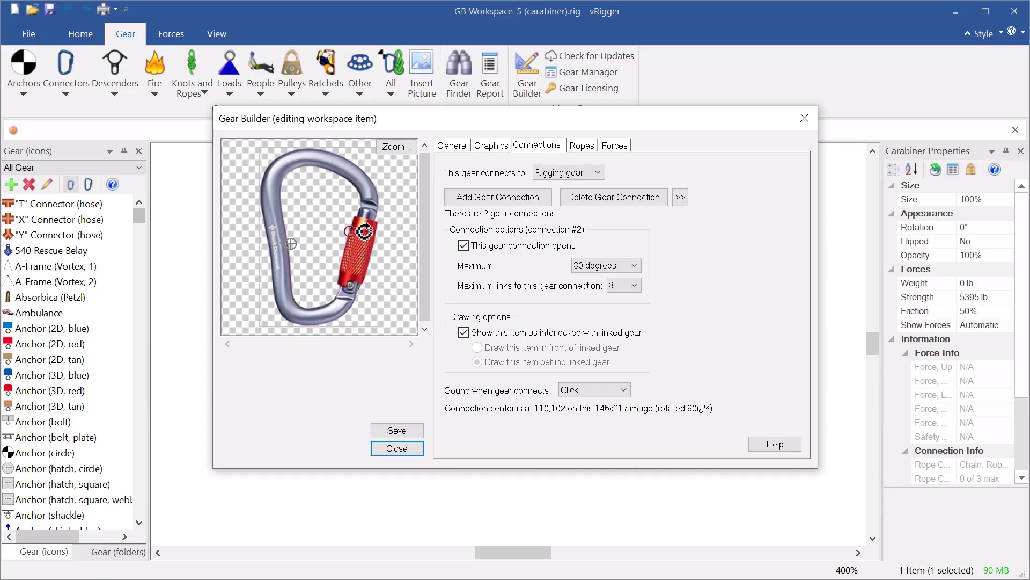
{"action": "left_click", "coordinate": [397, 448]}
{"action": "left_click", "coordinate": [397, 363]}
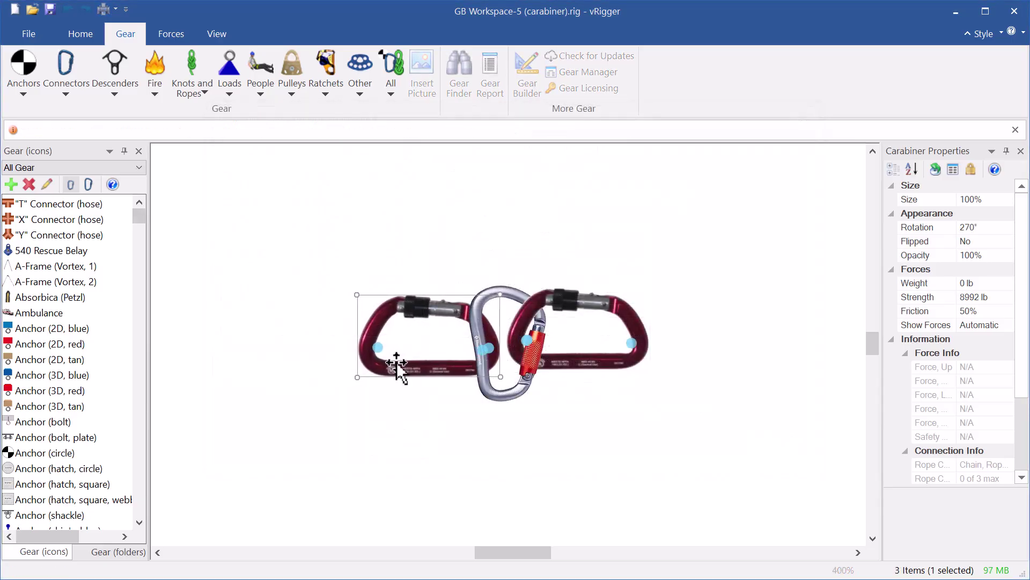
{"action": "left_click_drag", "start_coordinate": [396, 363], "coordinate": [398, 365]}
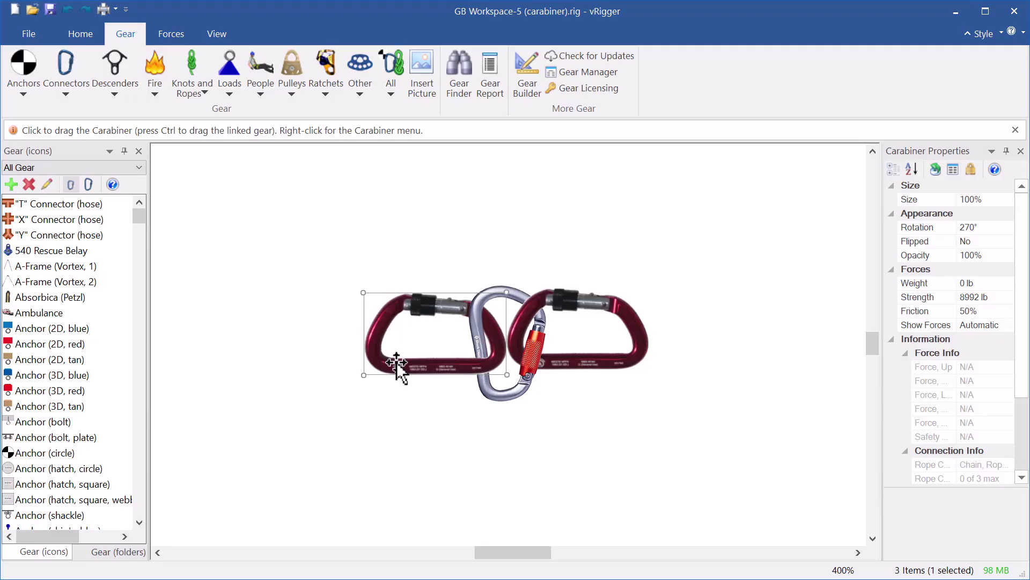
Step: Edit the right red carabiner in Gear Builder from its context menu, acknowledging the info note
{"action": "right_click", "coordinate": [641, 294]}
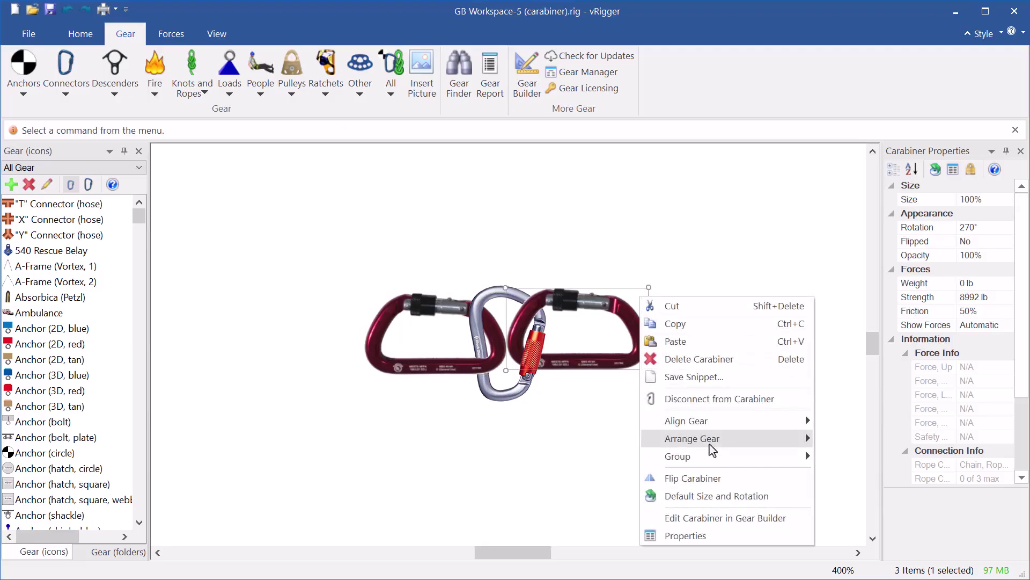
{"action": "left_click", "coordinate": [734, 524]}
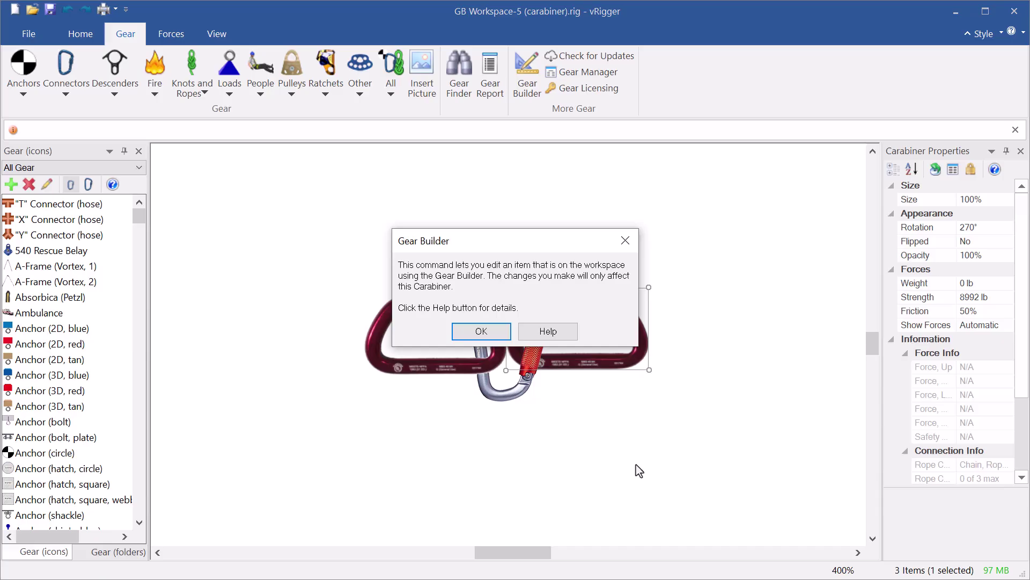
{"action": "left_click", "coordinate": [504, 338]}
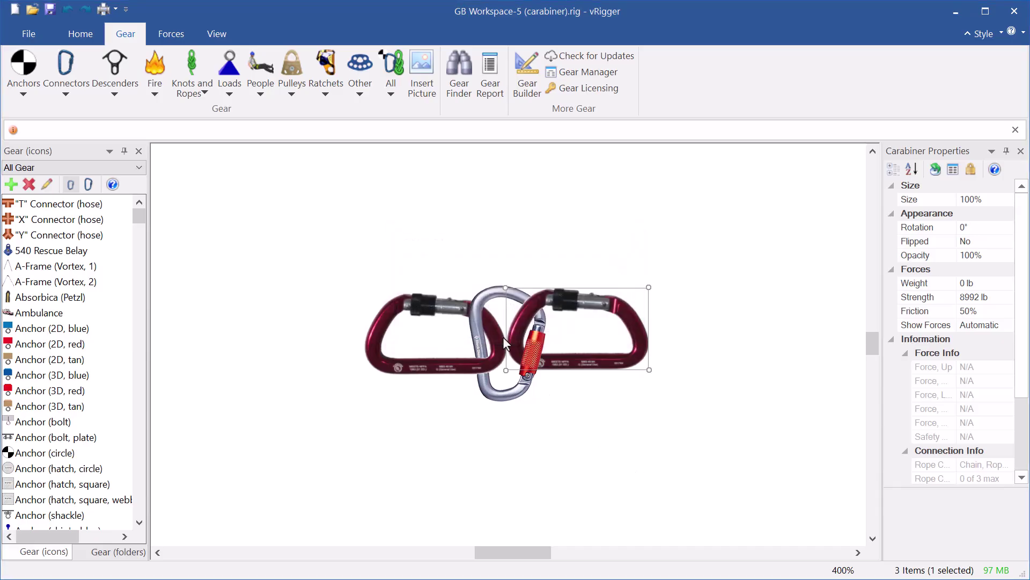